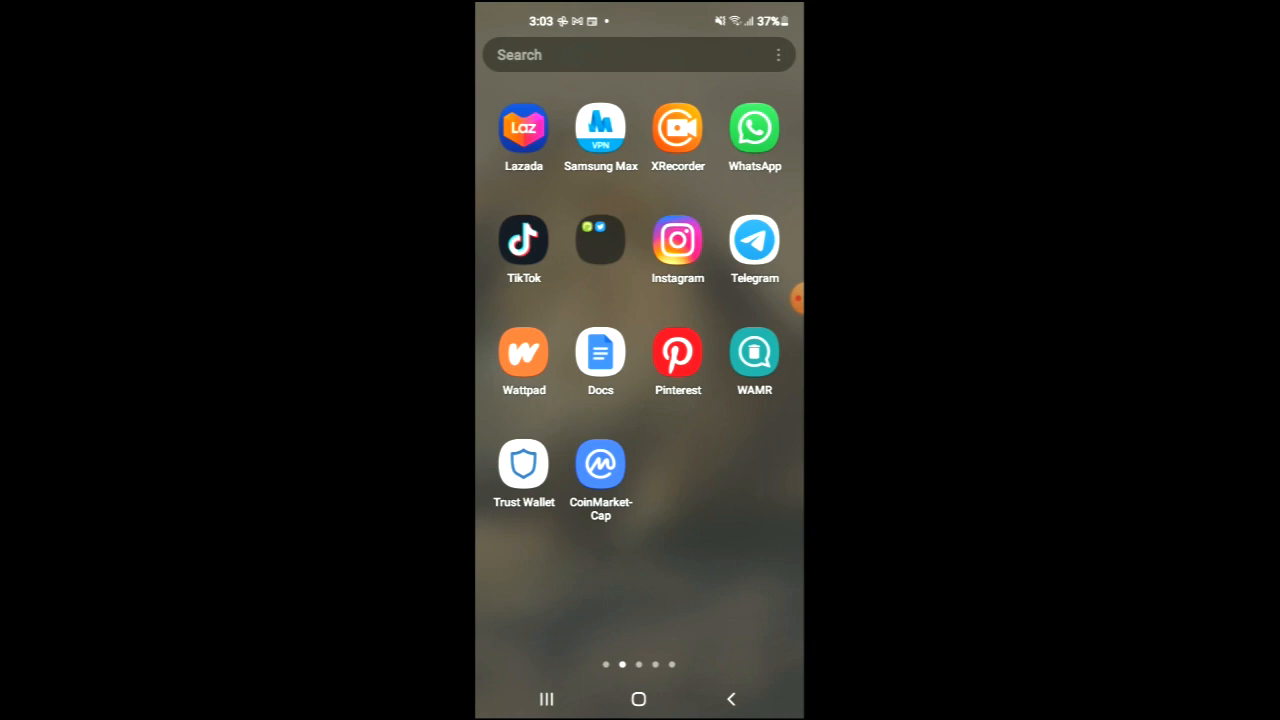
Open the BNB coin detail page in Trust Wallet, showing a 0 BNB balance.
click(524, 464)
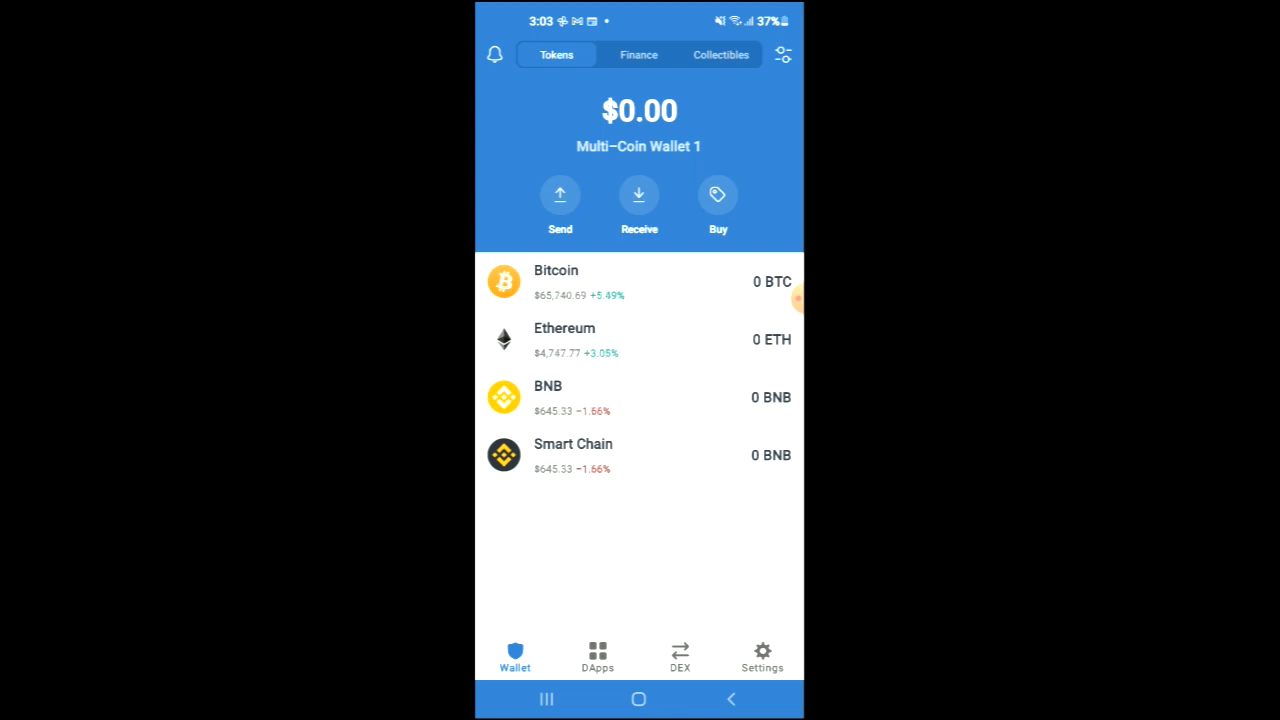
click(639, 397)
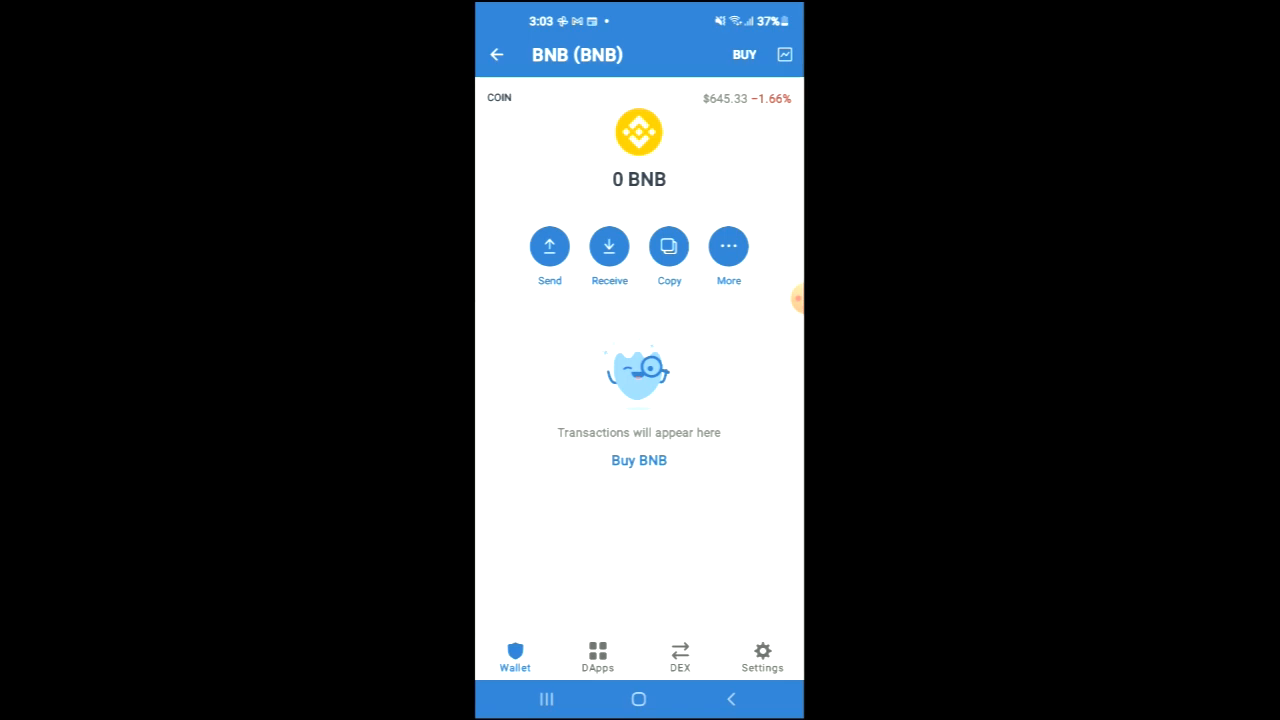
Return to the MARSSHIBA page in CoinMarketCap and copy its BEP20 contract address.
click(546, 699)
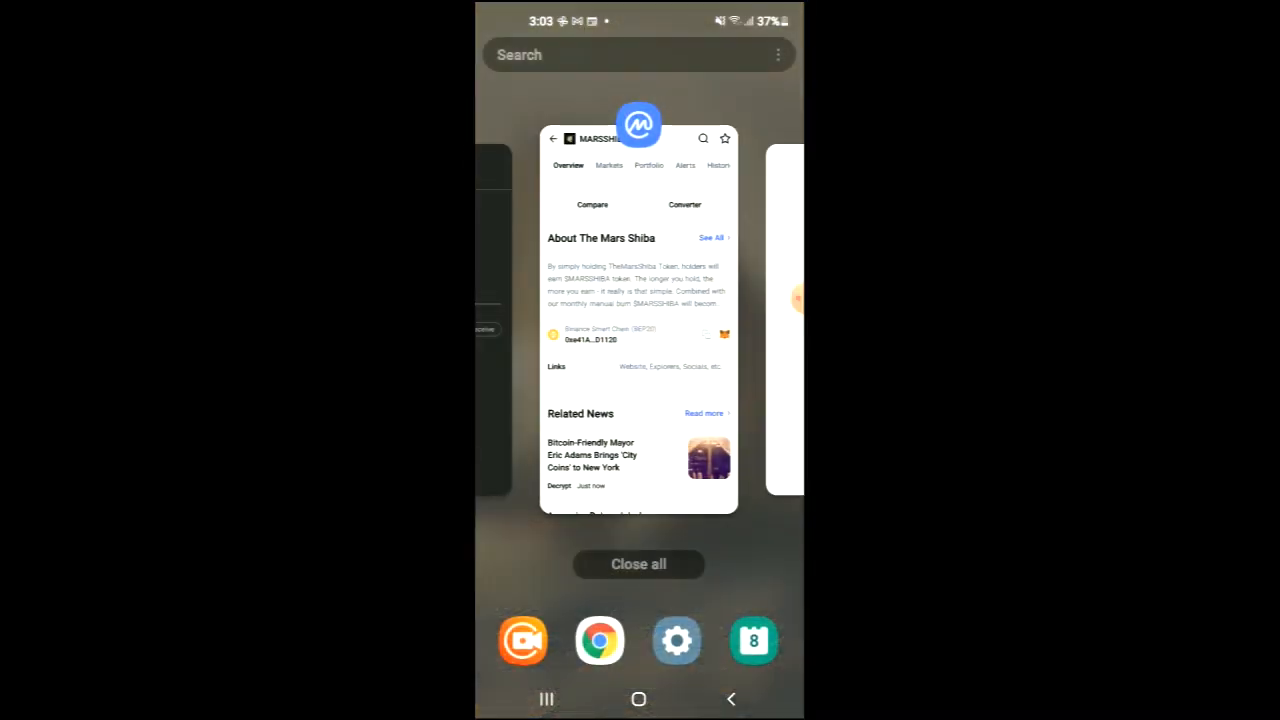
click(638, 320)
scroll(638, 400, up, 5)
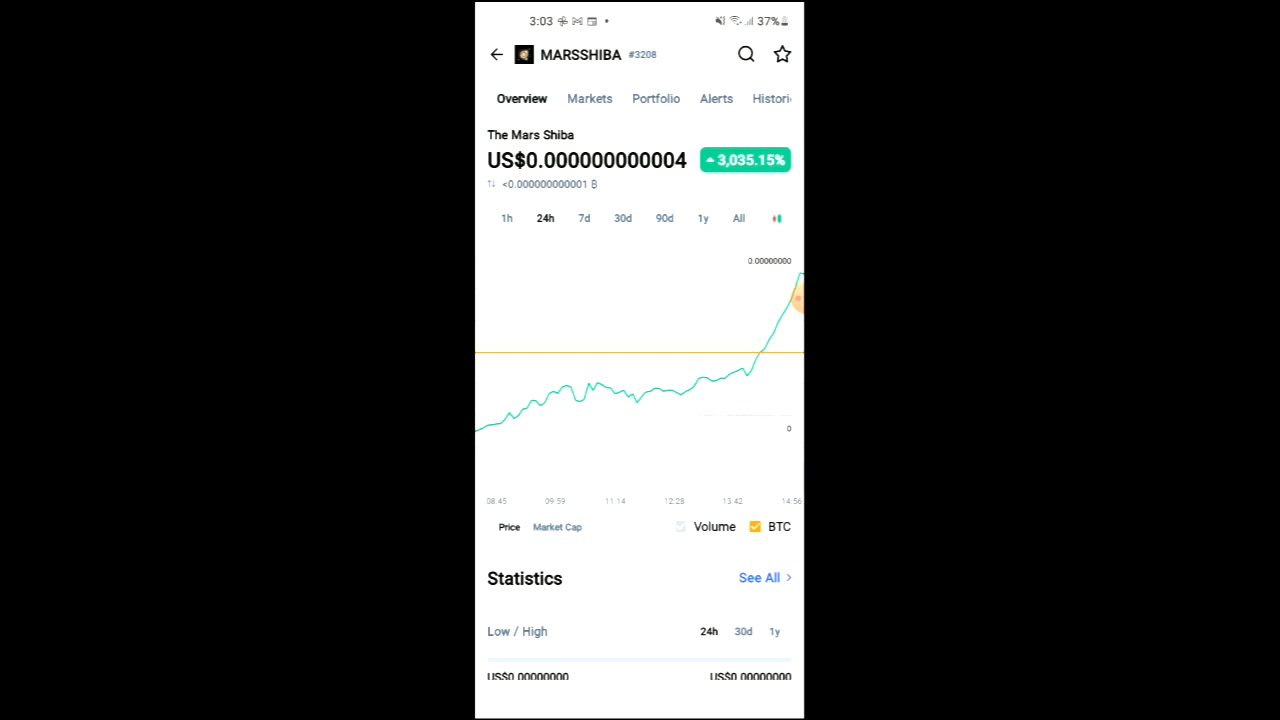
scroll(640, 400, down, 10)
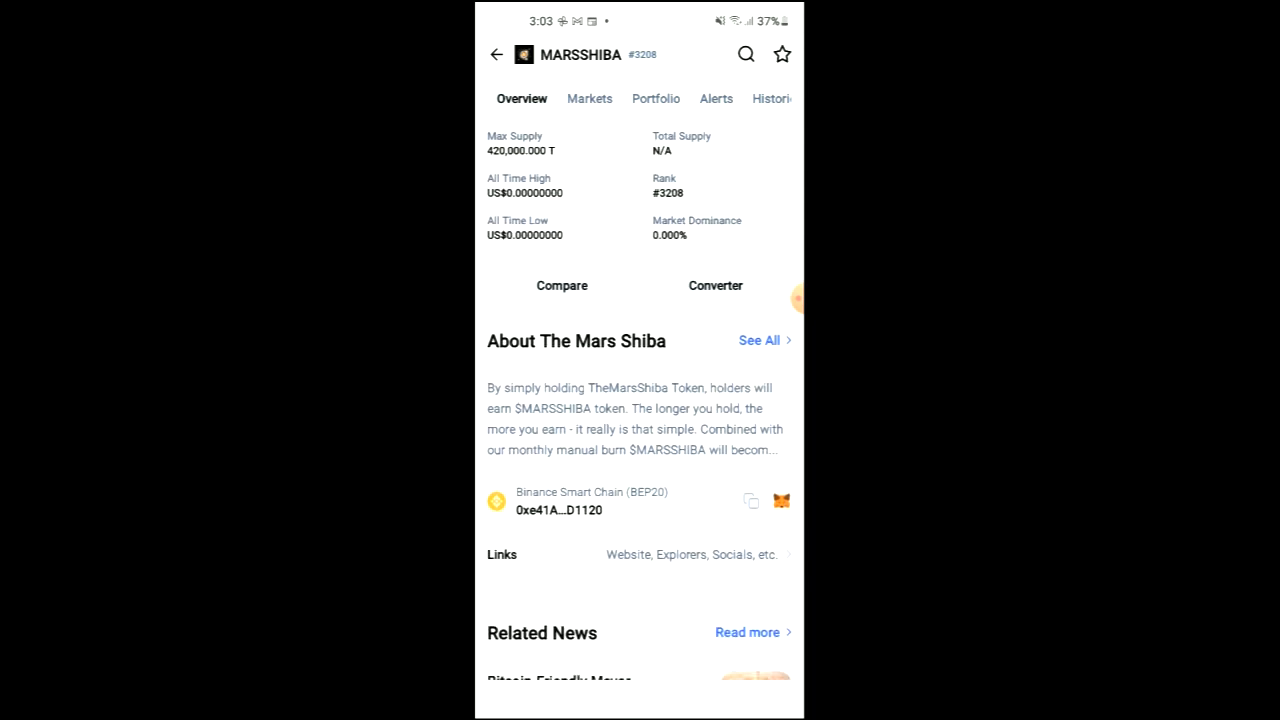
click(752, 500)
Switch back to Trust Wallet and open PancakeSwap exchange from the DApps history.
key(alt+Tab)
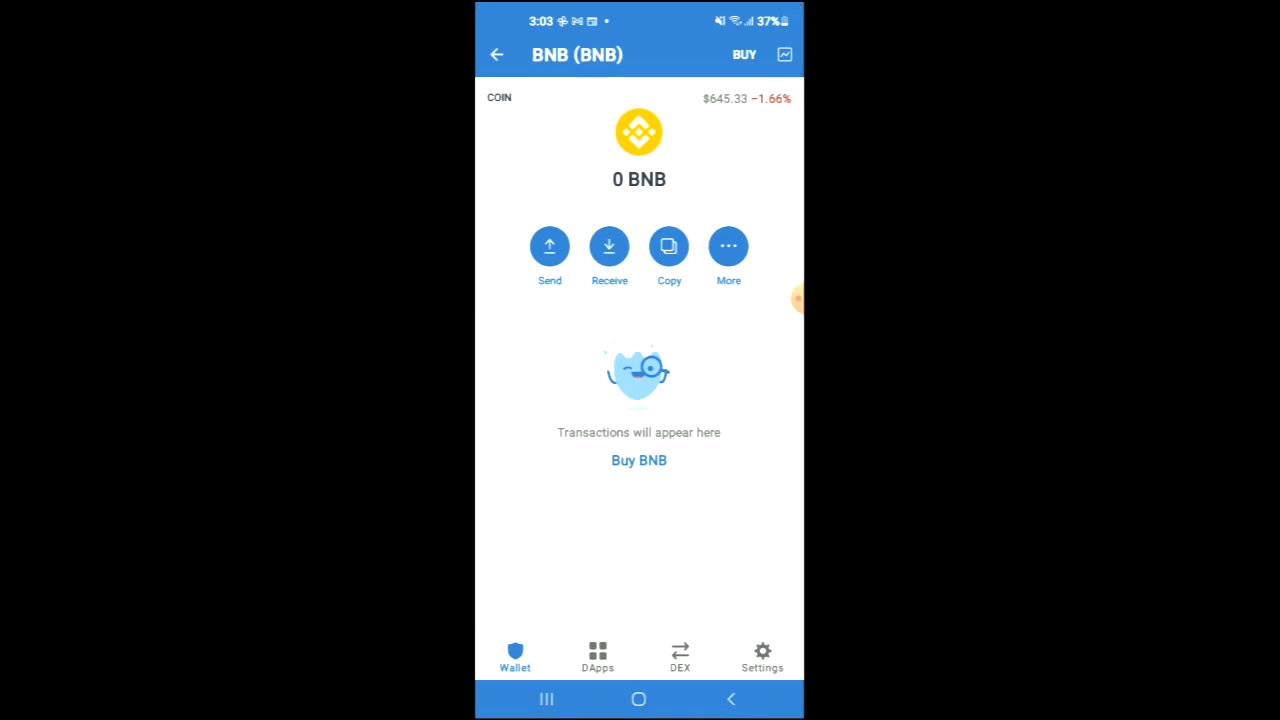
click(597, 657)
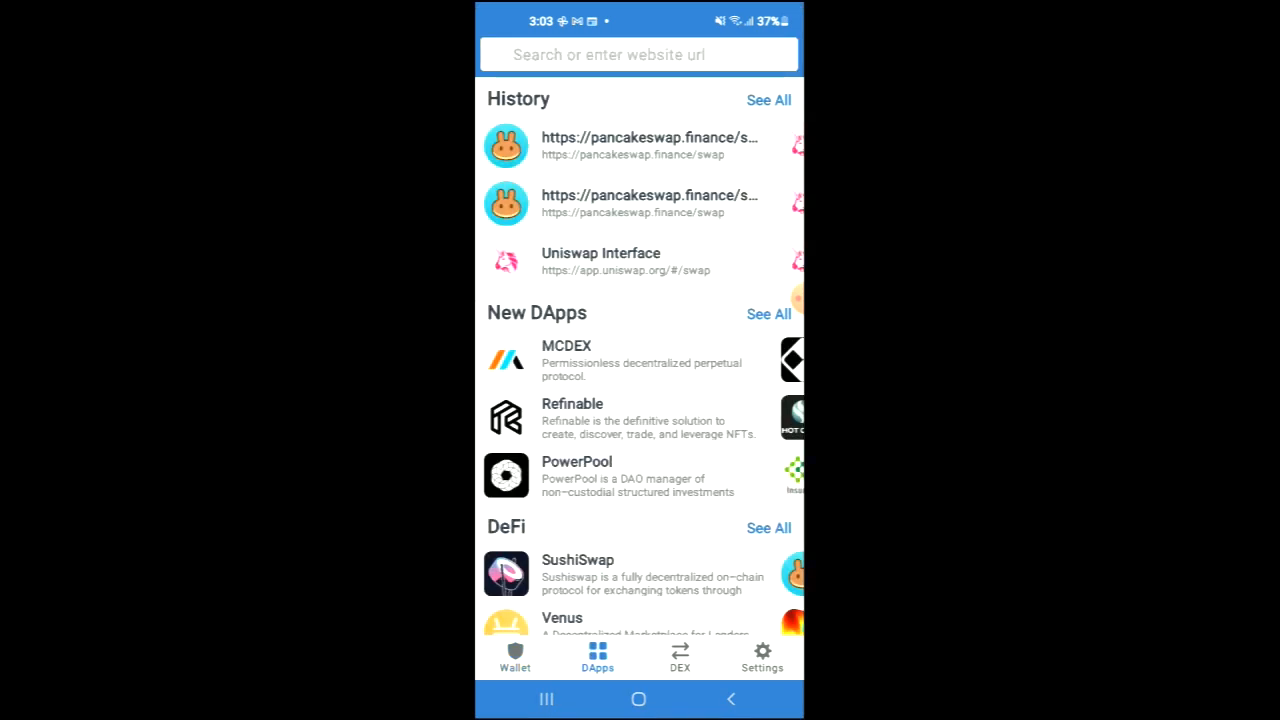
scroll(639, 400, down, 3)
scroll(639, 400, down, 2)
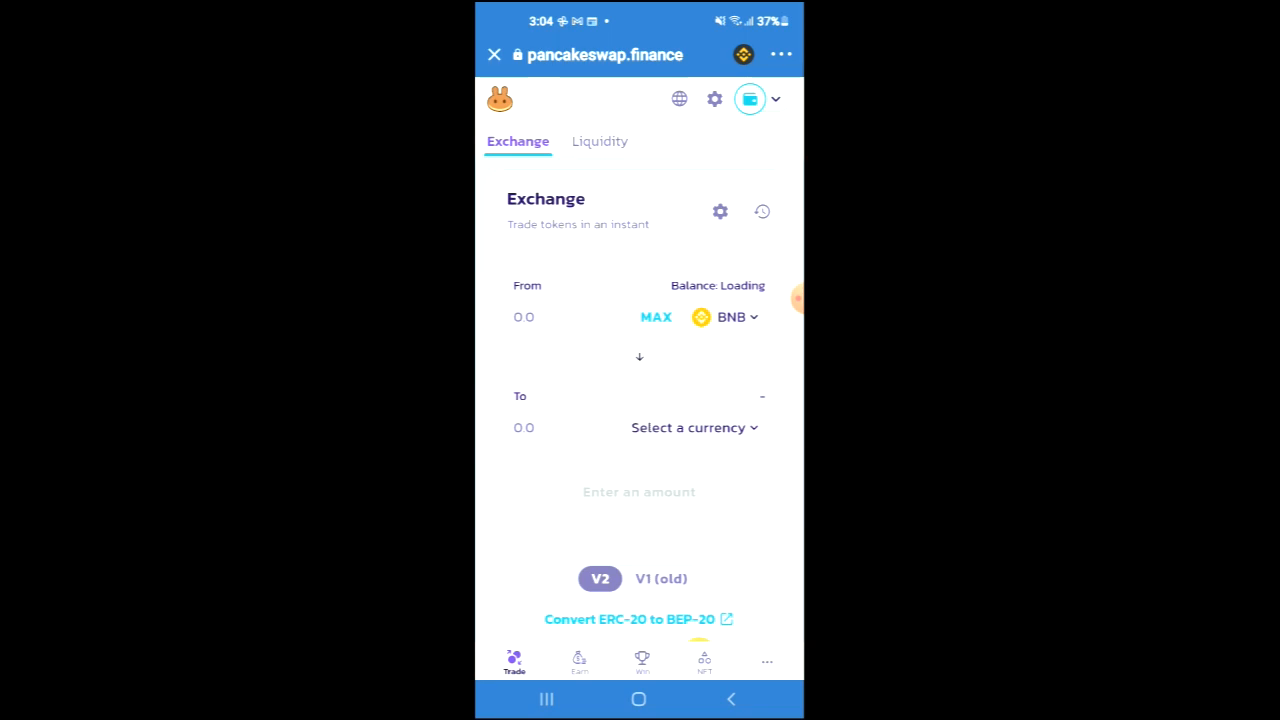
Set MARSSHIB as the To currency by pasting its contract address into the token search.
click(694, 427)
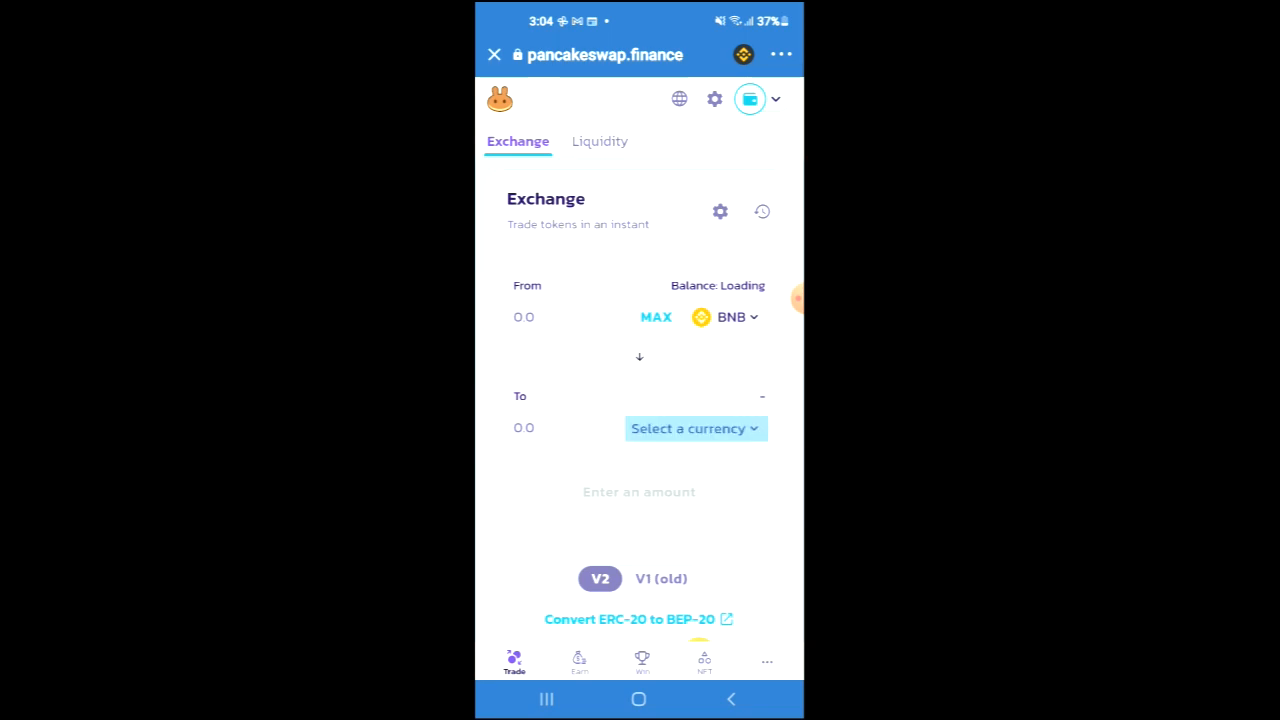
click(639, 218)
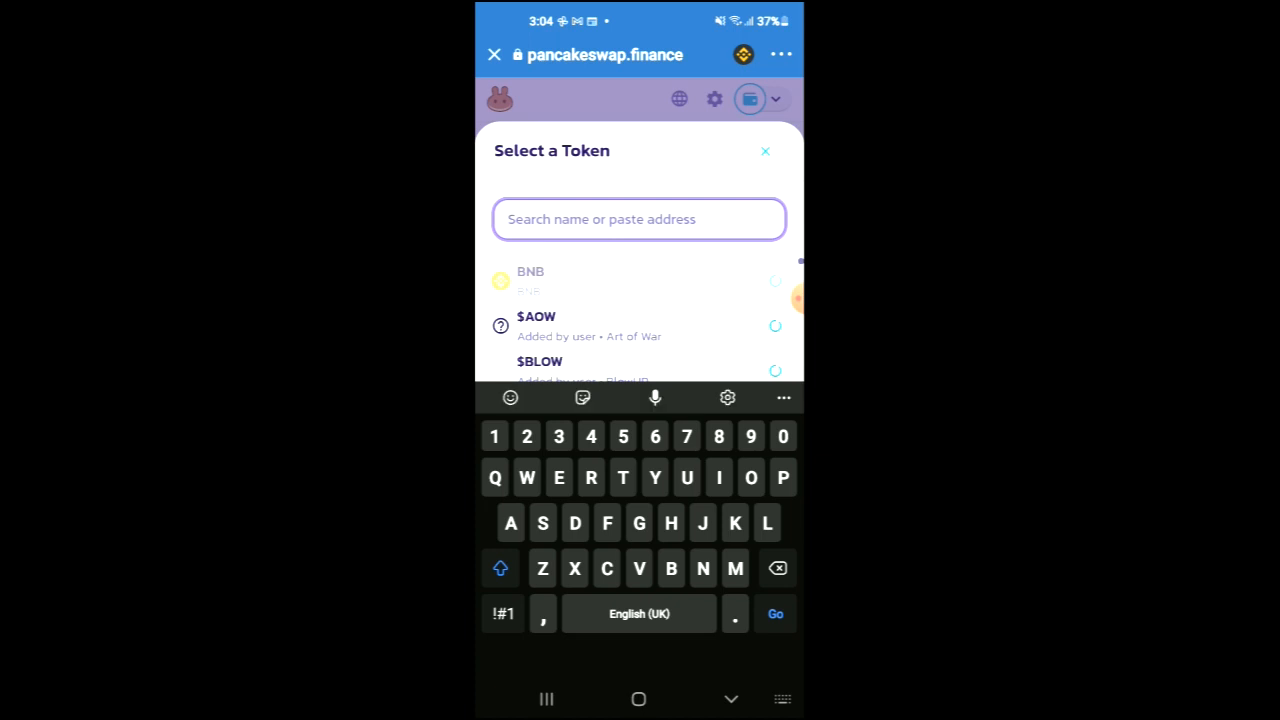
text(0xe41A093549BeEe36b76728D456894093396D1120)
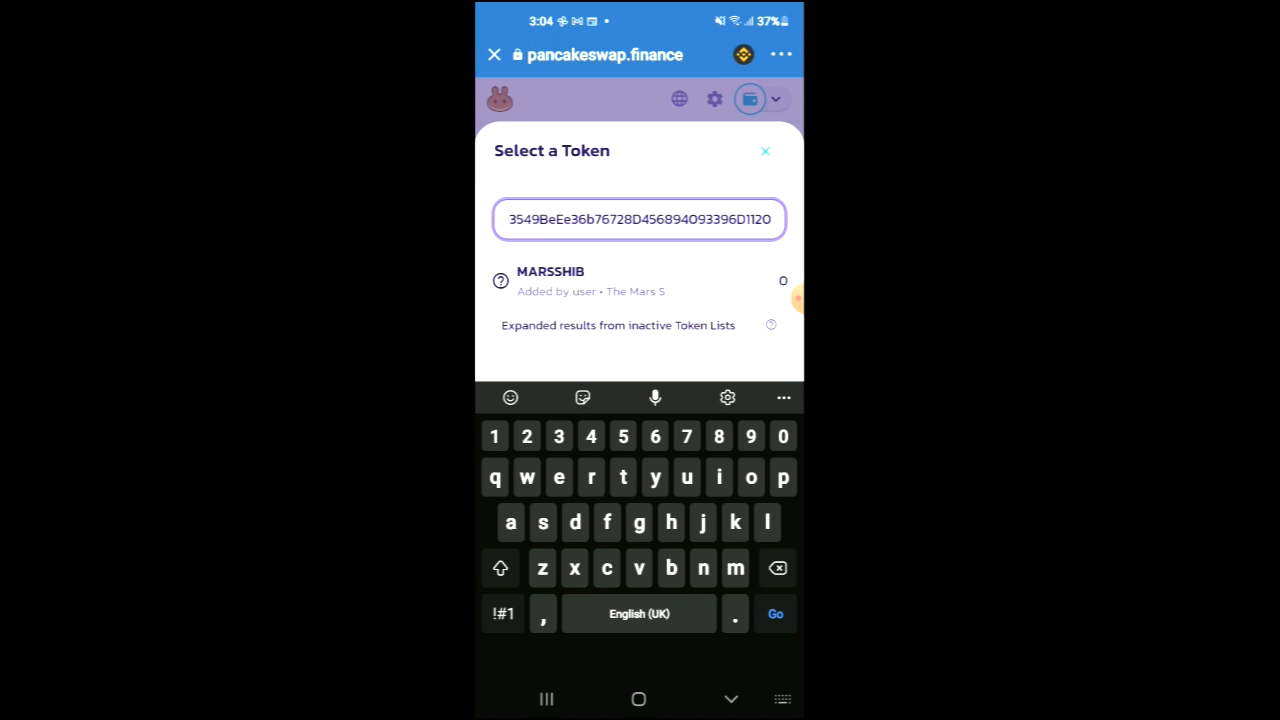
click(550, 280)
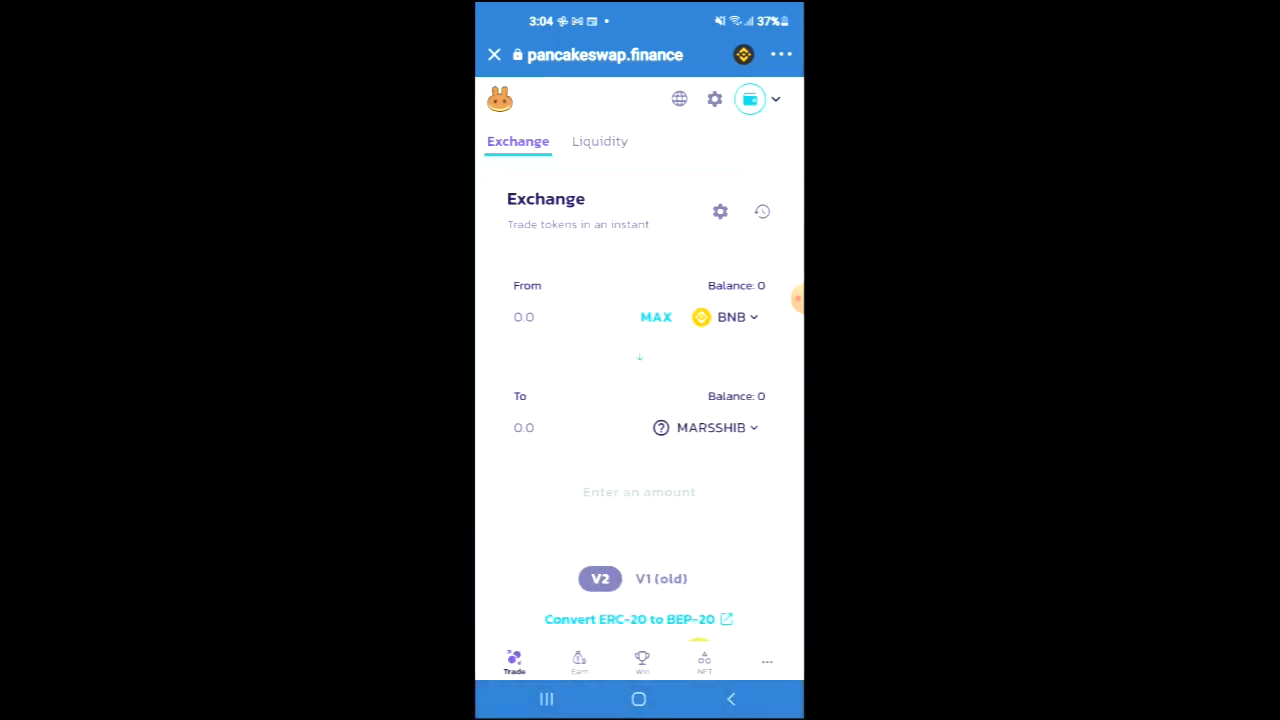